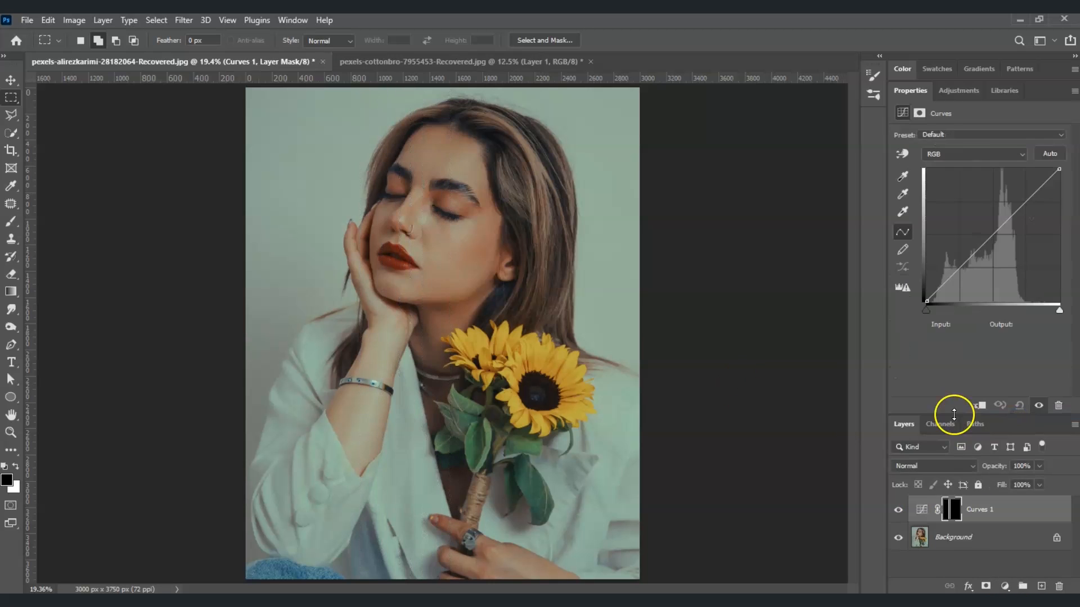
Raise the Curves 1 curve to input 97, output 158, and feather its layer mask by 12.4 px
left_click_drag(976, 252, 977, 219)
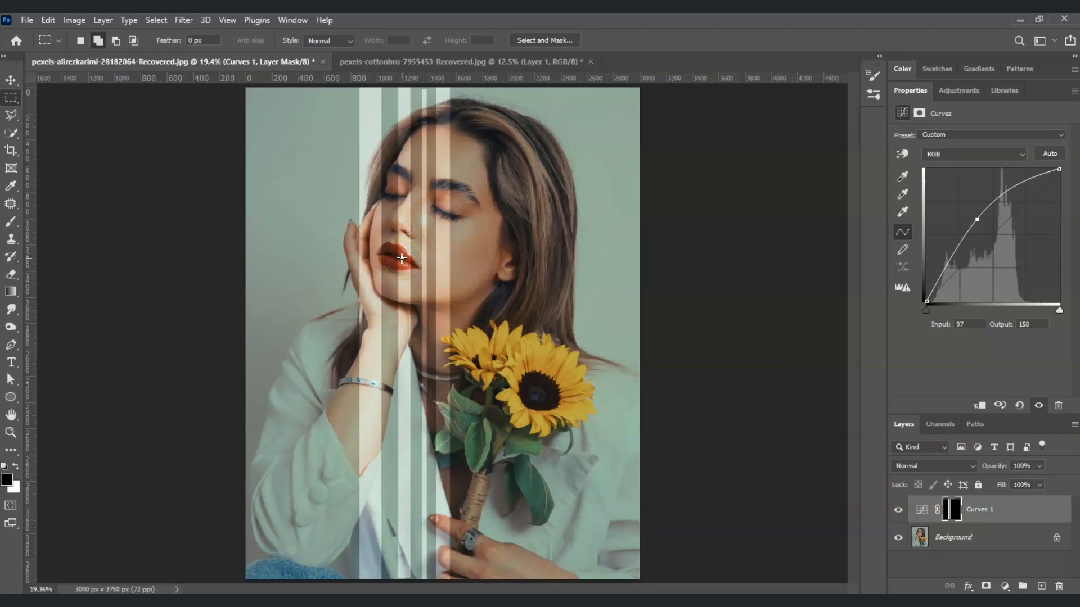
left_click(952, 509)
left_click_drag(898, 223, 964, 224)
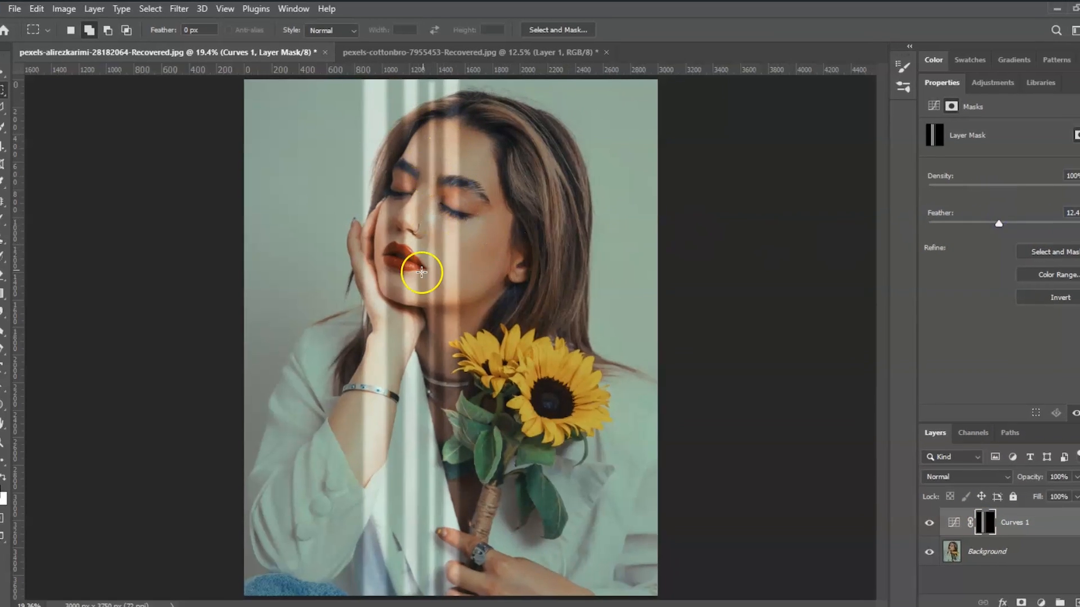
Add a second Curves adjustment layer above the Background and pull its curve down to darken the photo
left_click(1026, 568)
left_click(1077, 605)
left_click(1030, 432)
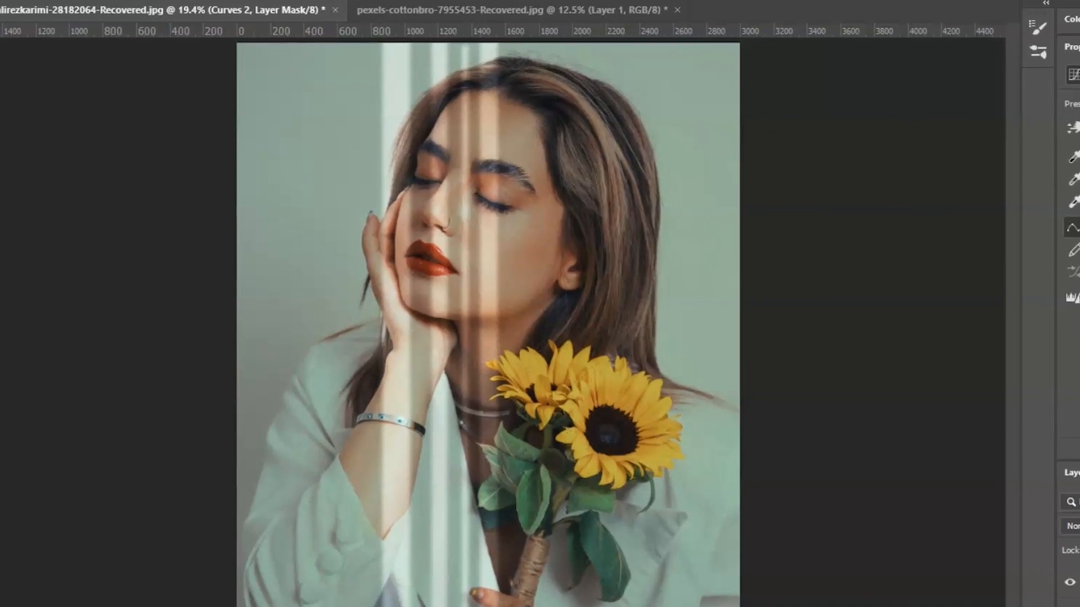
left_click_drag(1055, 252, 1056, 279)
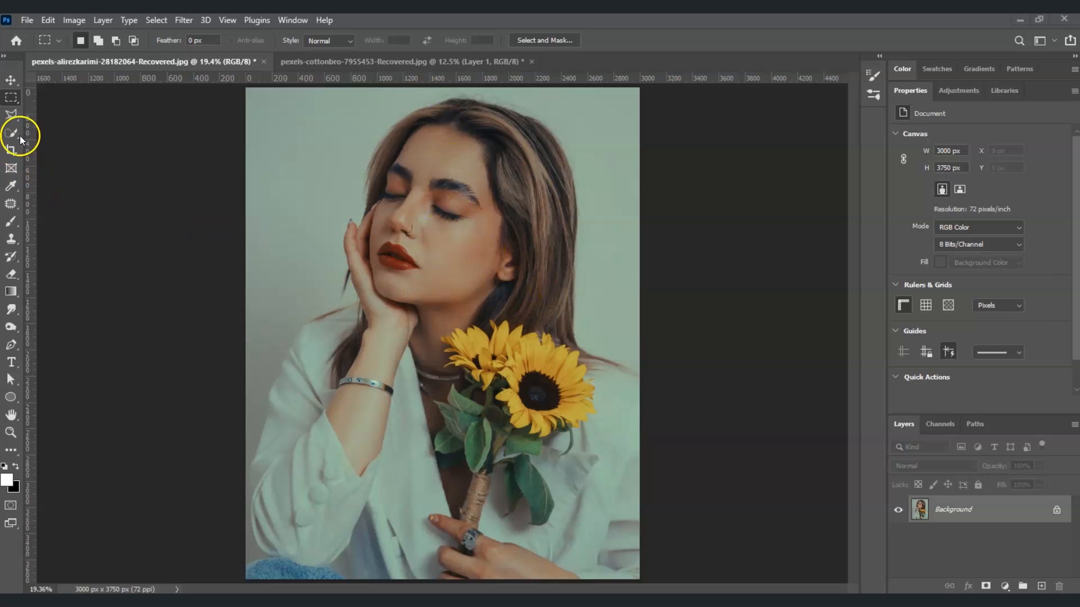
Select four full-height vertical stripes of varying widths across the face and hand, combining them into one selection with the Rectangular Marquee tool
right_click(9, 100)
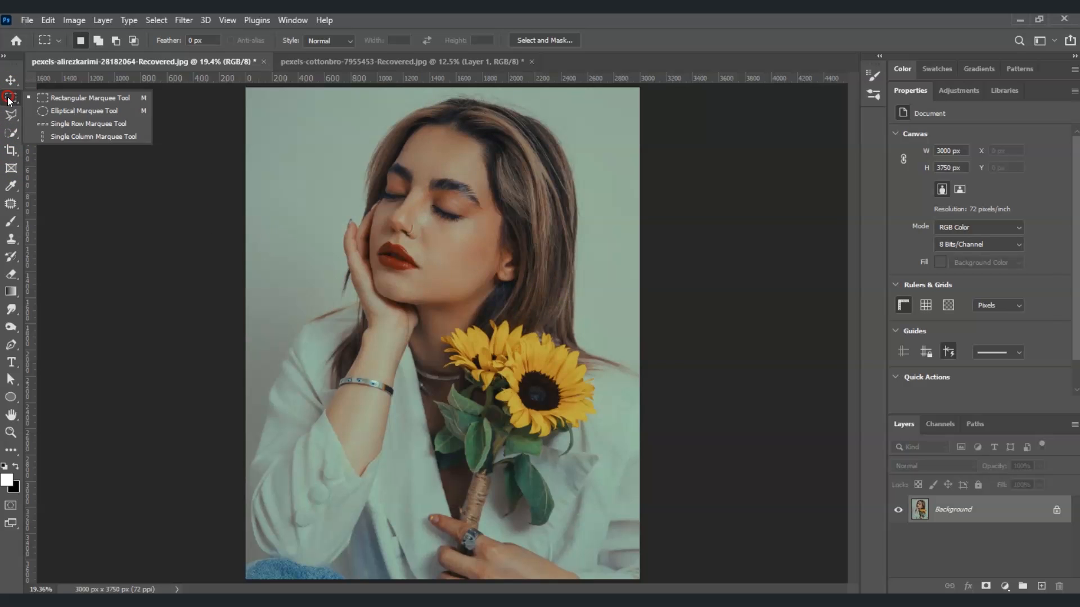
left_click(79, 99)
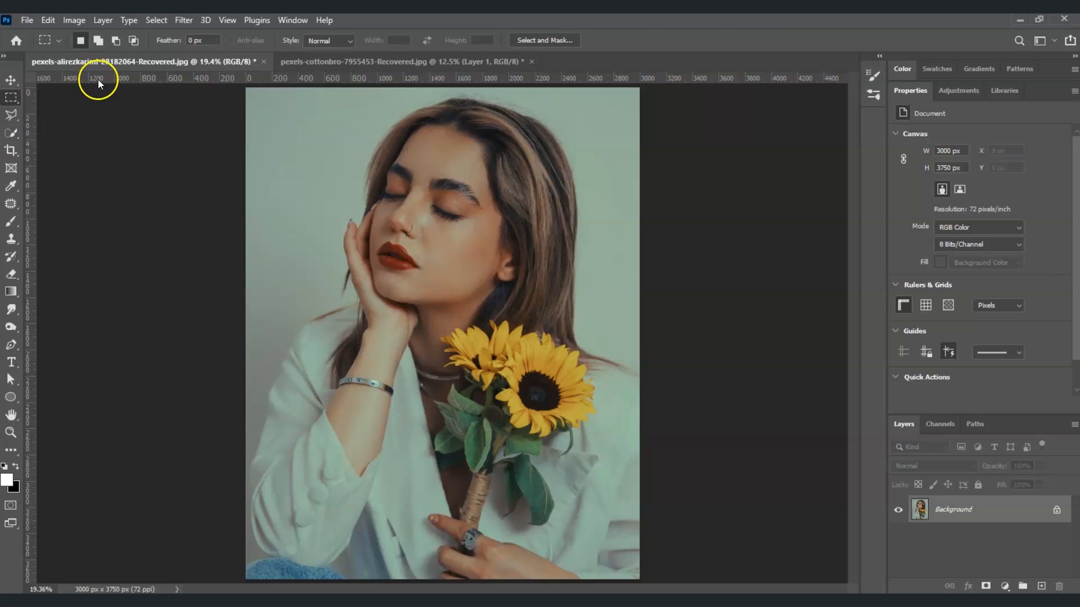
left_click(98, 42)
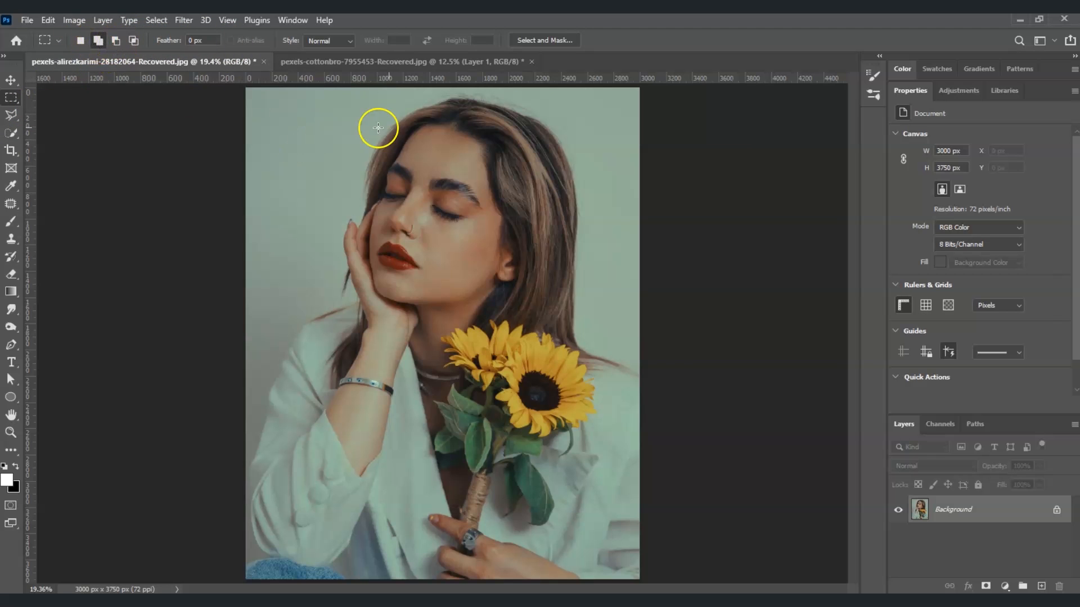
left_click_drag(360, 86, 381, 582)
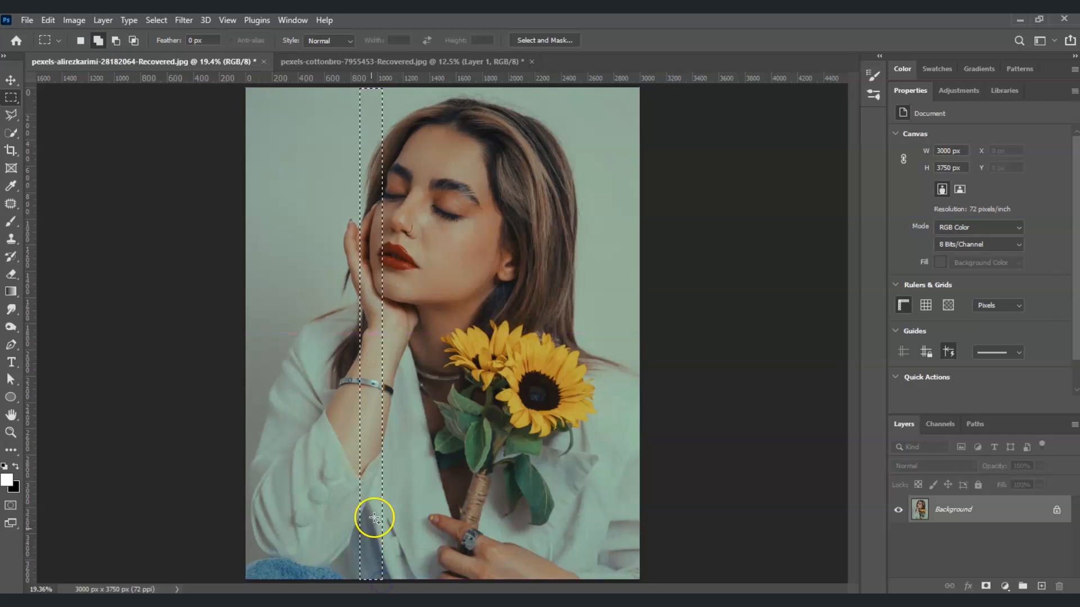
left_click_drag(399, 87, 412, 580)
left_click_drag(437, 88, 450, 580)
left_click_drag(423, 90, 427, 581)
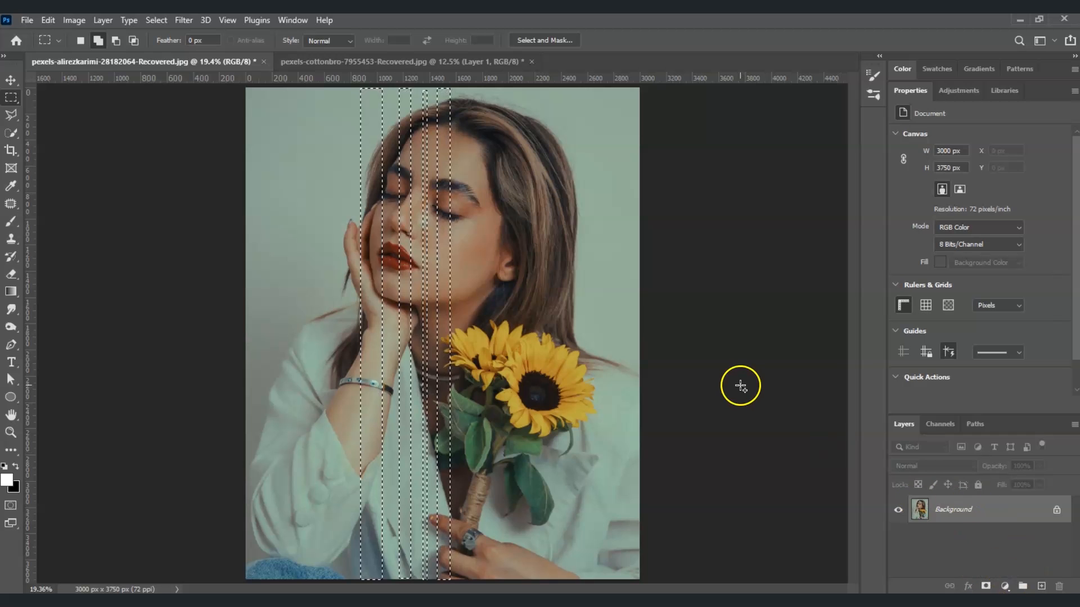
Add a Curves adjustment layer from the stripe selection and raise its RGB curve to input 97, output 158
left_click(1005, 587)
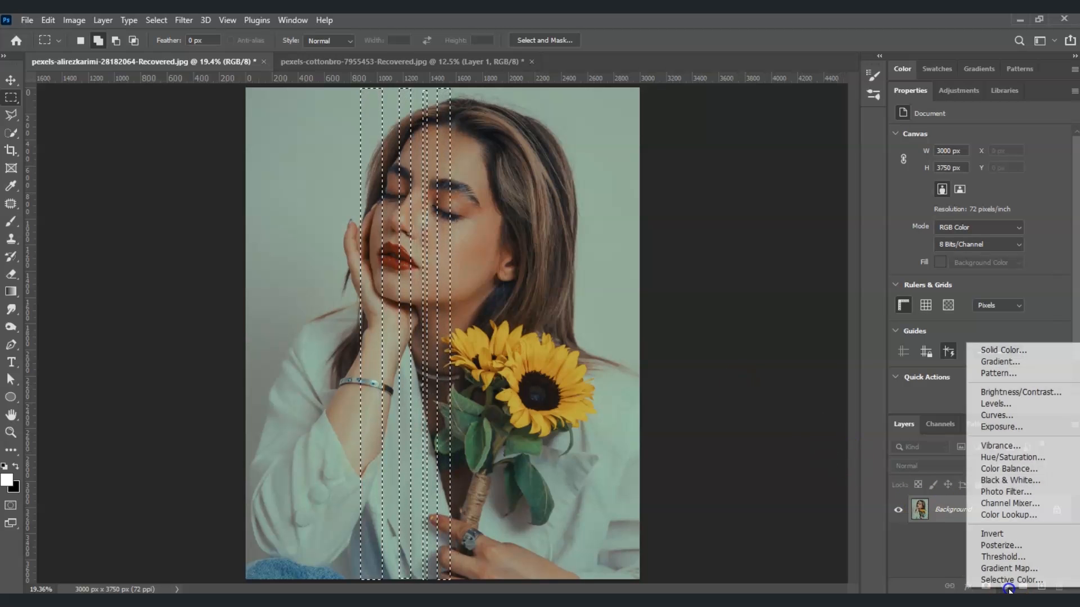
left_click(1020, 416)
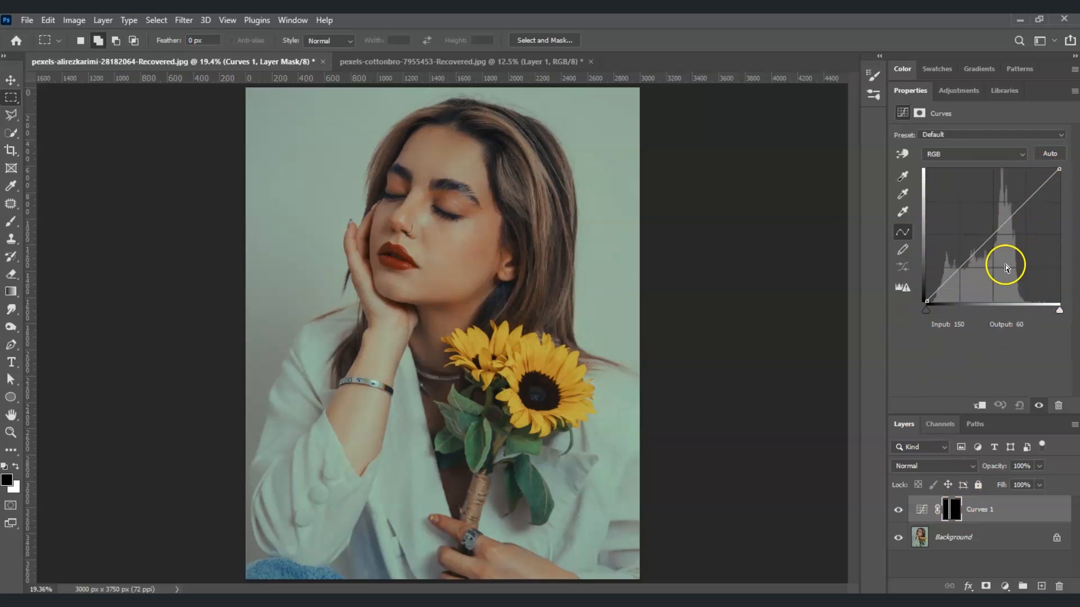
left_click(993, 236)
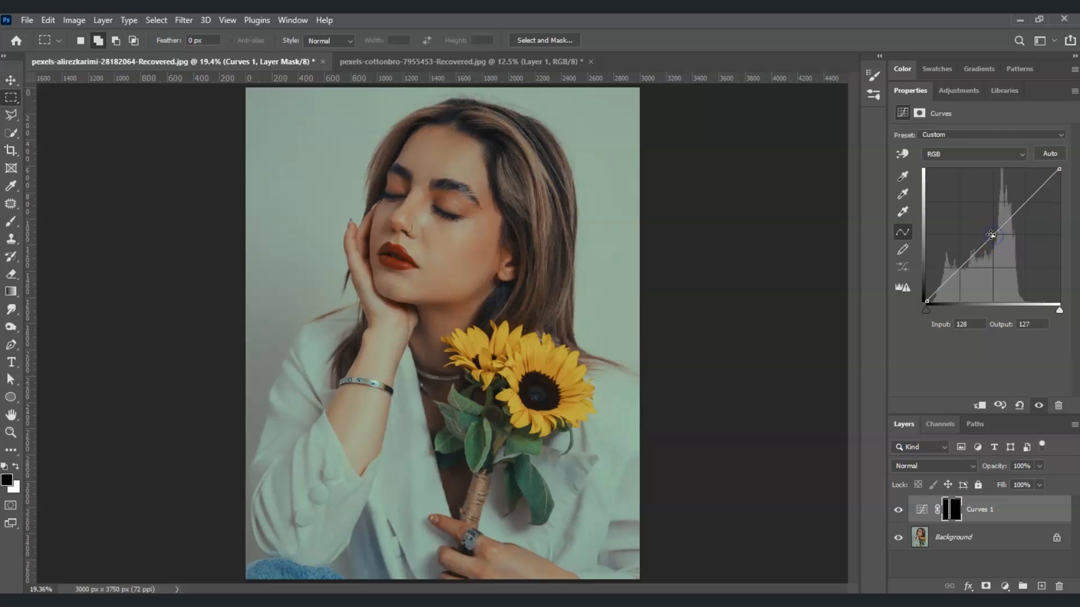
left_click_drag(994, 235, 976, 219)
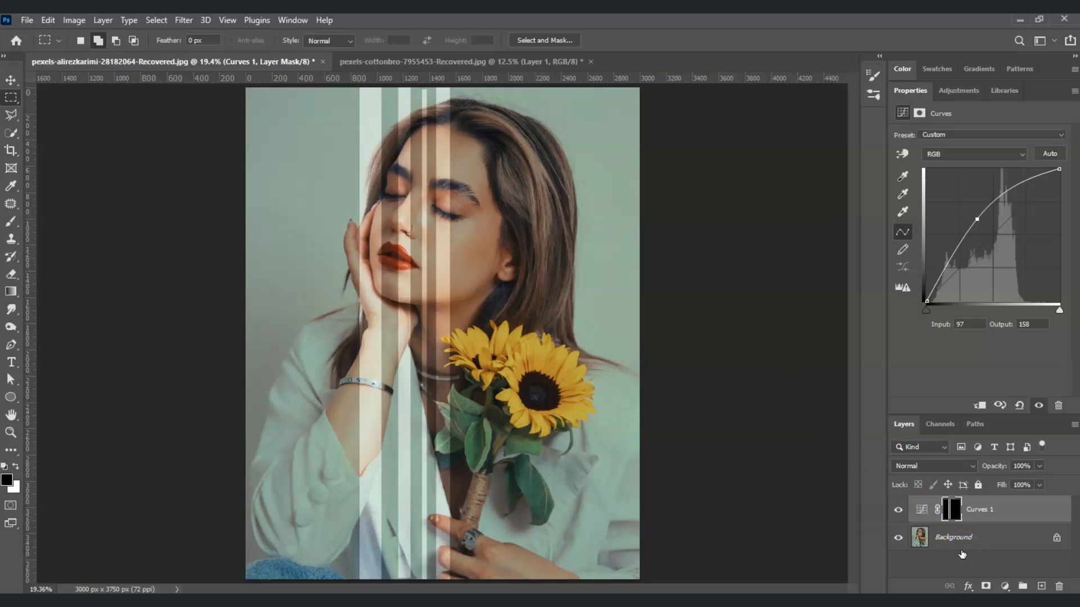
Feather the Curves 1 layer mask by 12.4 px to soften the edges of the light stripes
left_click(956, 511)
left_click(954, 519)
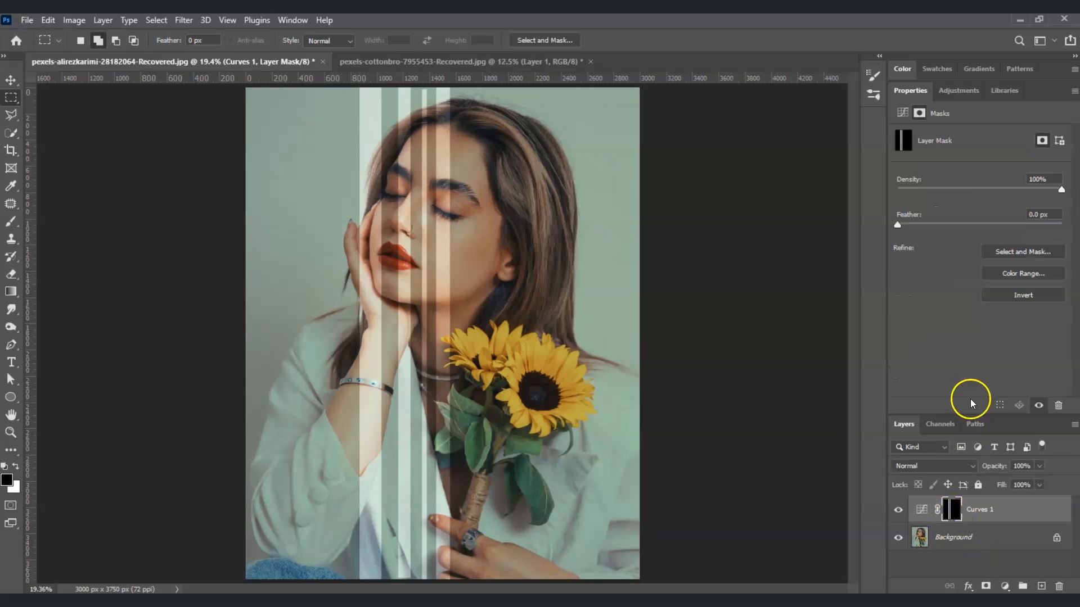
left_click_drag(896, 226, 964, 218)
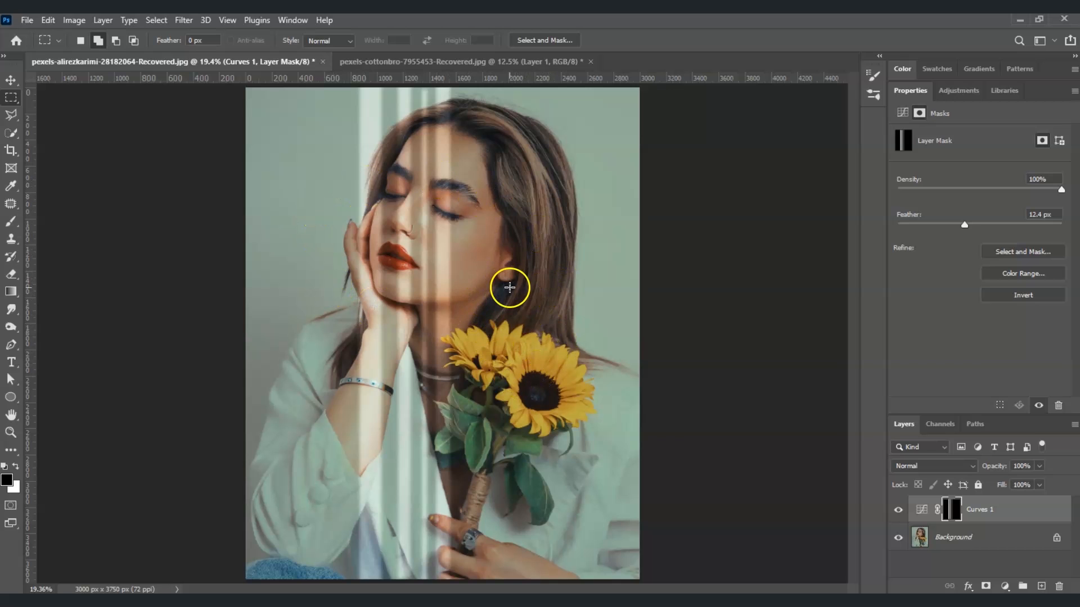
Add a Curves adjustment layer directly above the Background and lower its RGB curve to input 138, output 85
left_click(951, 538)
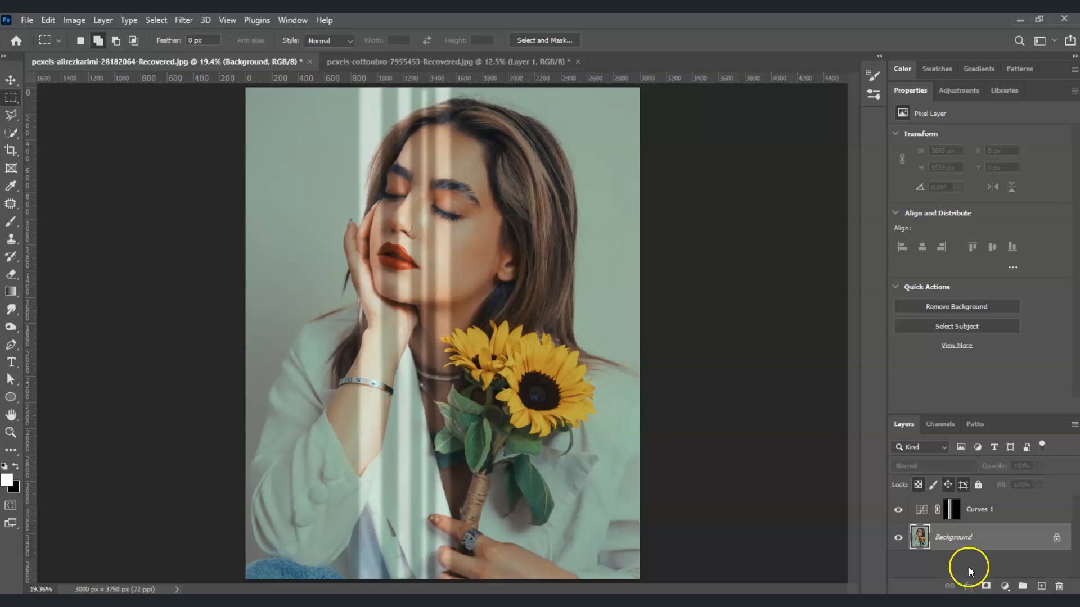
left_click(1010, 586)
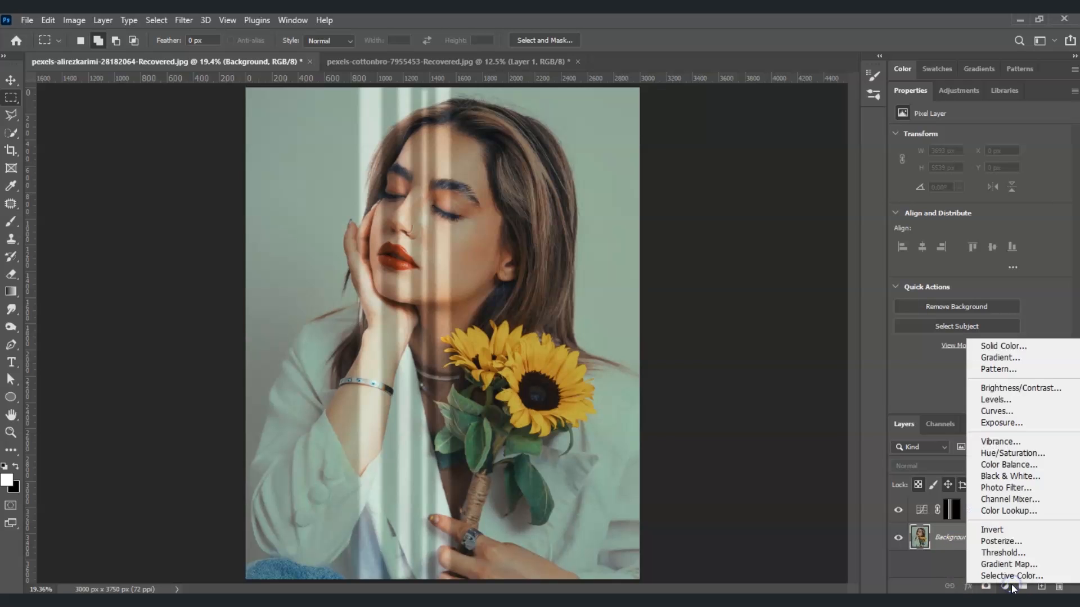
left_click(1023, 415)
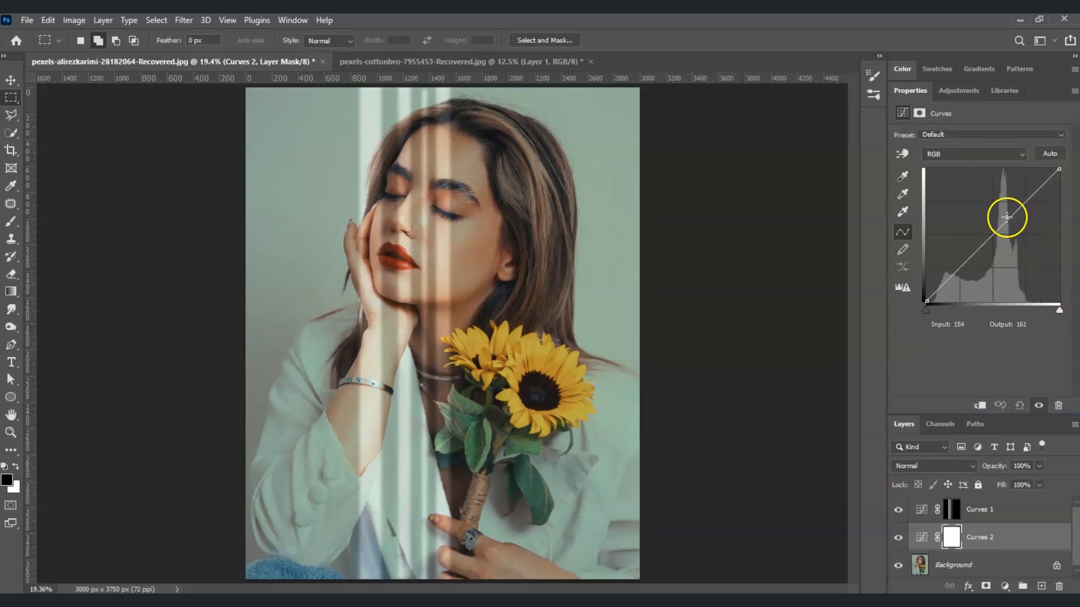
left_click(991, 234)
left_click(991, 237)
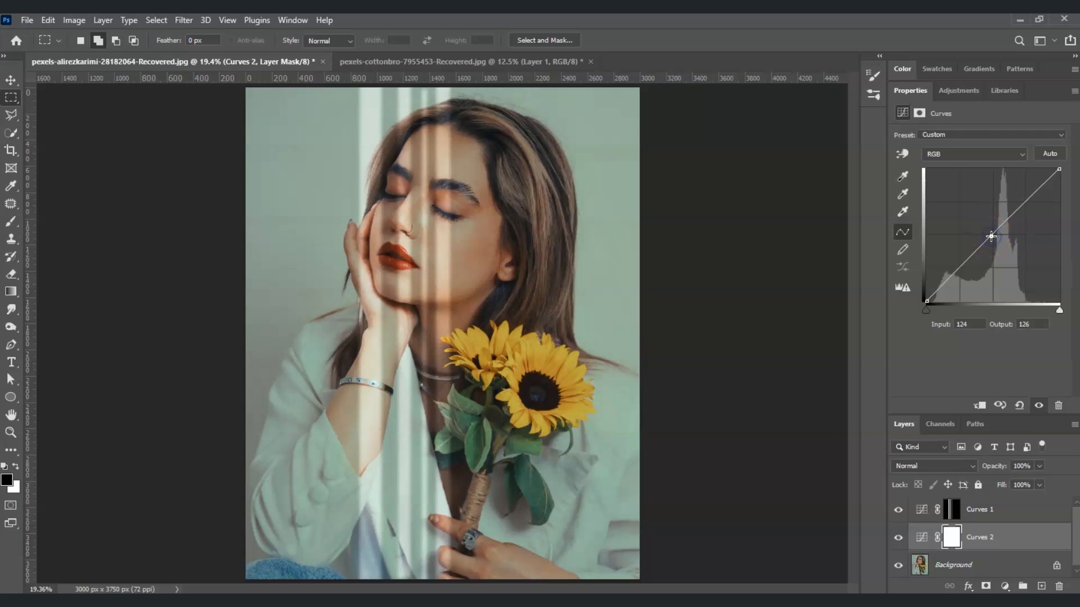
left_click_drag(991, 236, 998, 258)
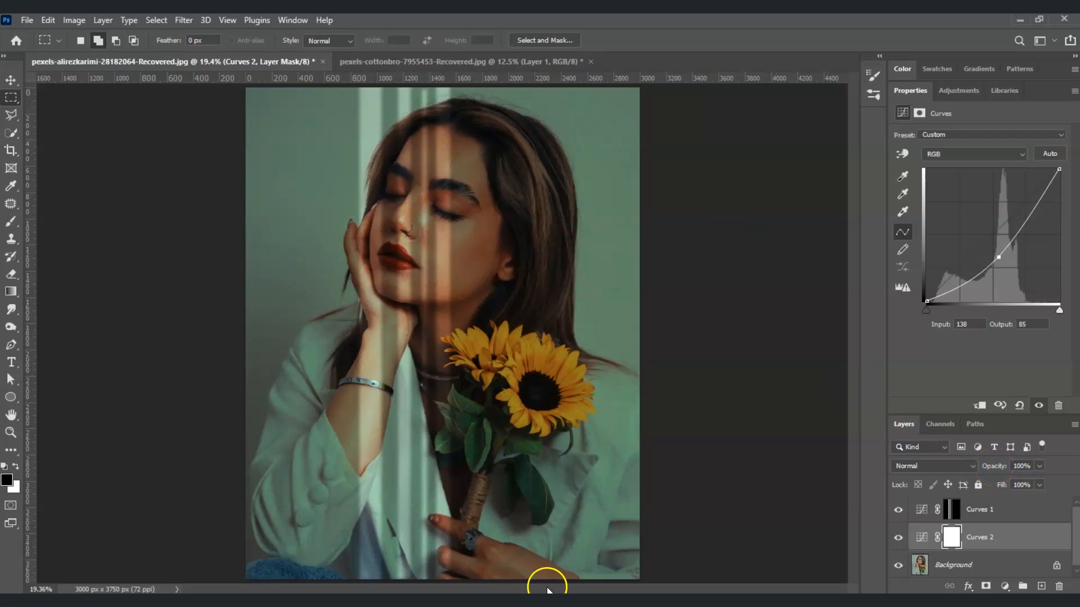
Brighten the light stripes further by moving the Curves 1 curve point to input 75, output 185
left_click(1021, 512)
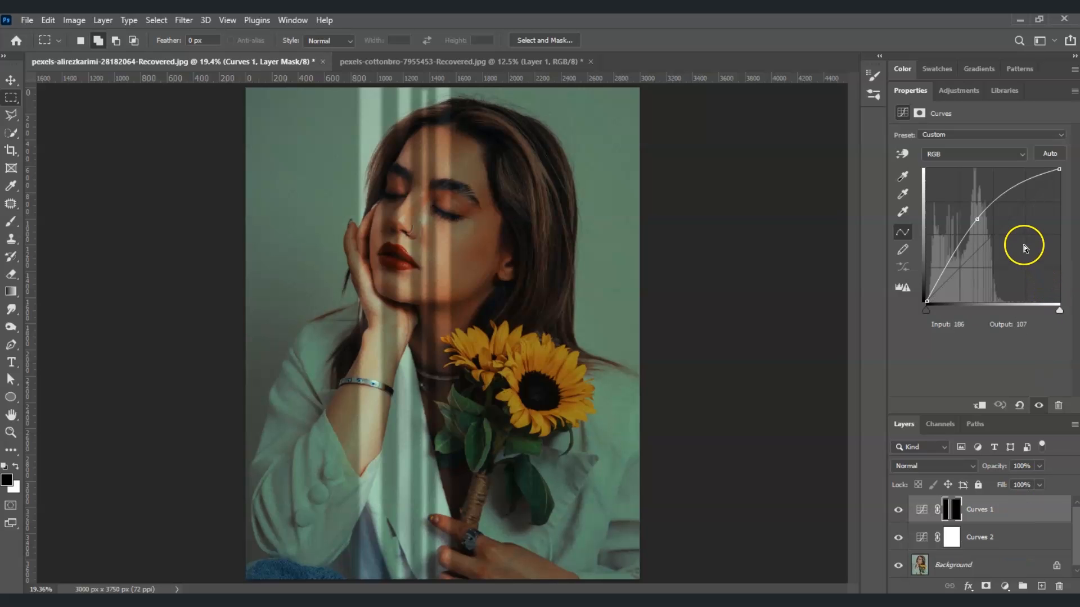
left_click_drag(975, 221, 964, 206)
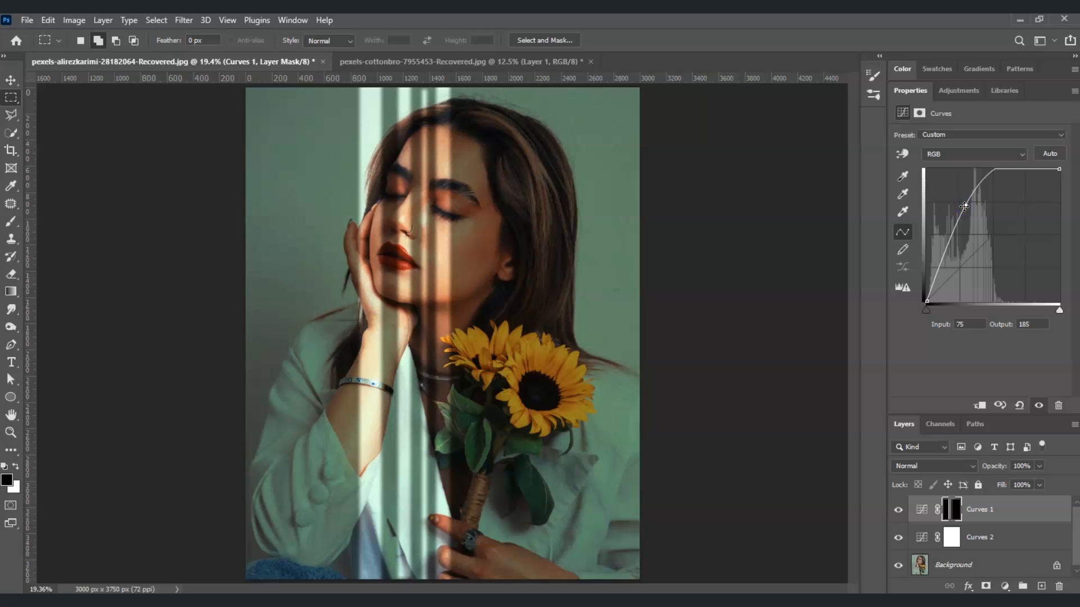
Duplicate the Background layer to the top of the layer stack and hide the copy
left_click_drag(953, 565, 974, 500)
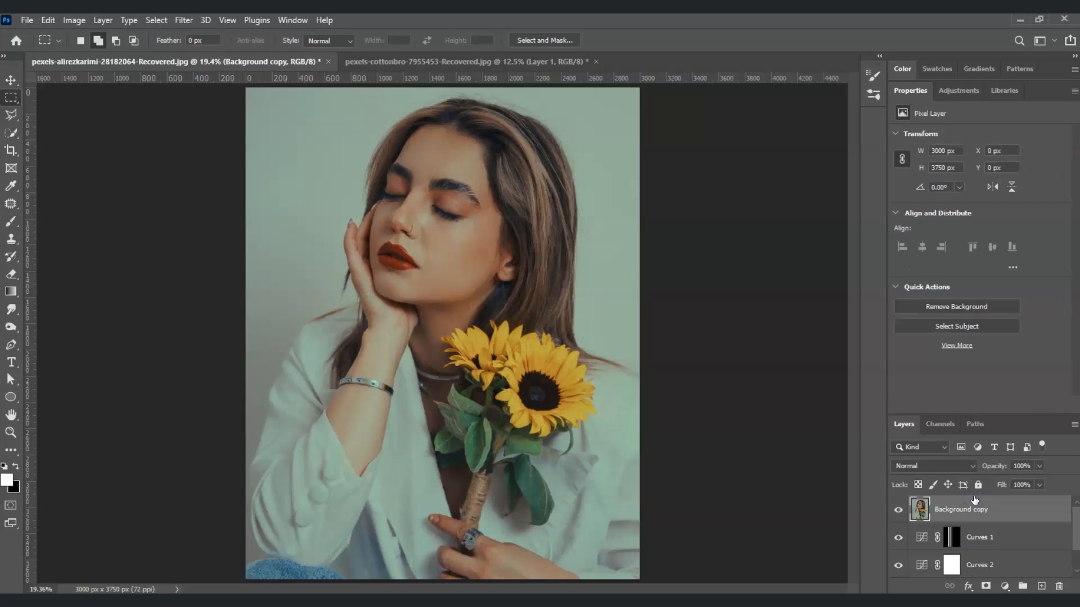
left_click(897, 509)
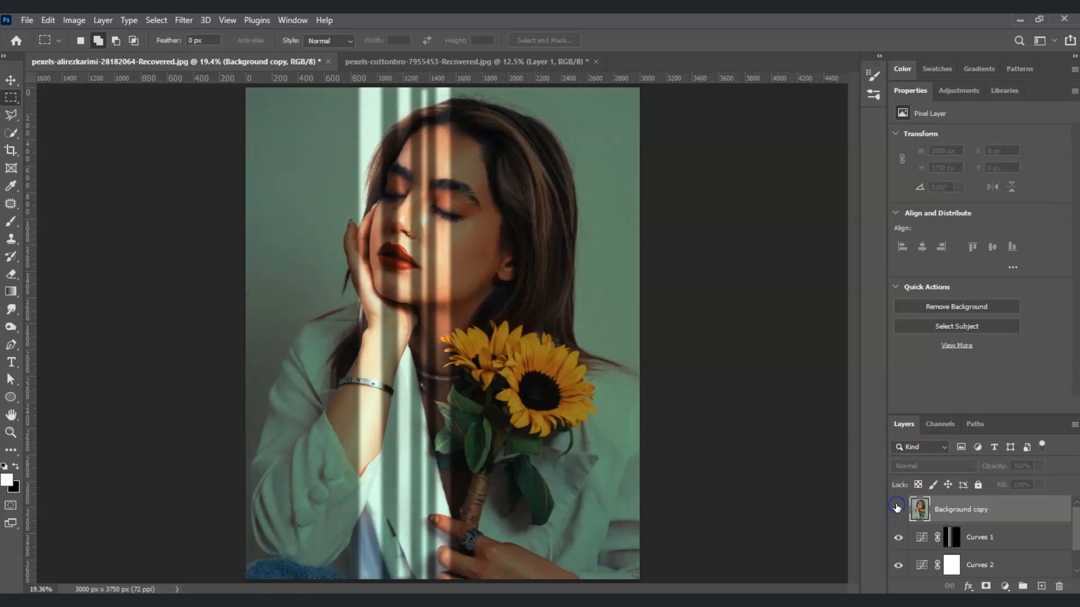